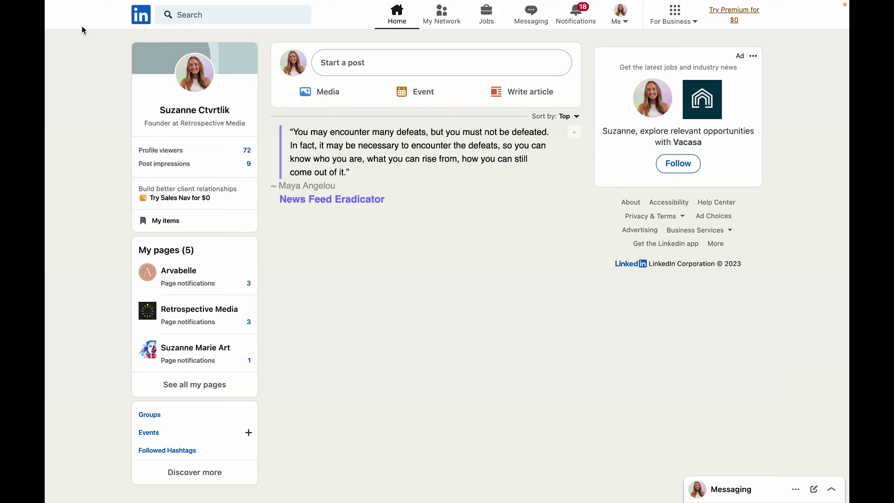
From your own profile, choose Open to > Providing services and continue past the How it works overview.
click(618, 24)
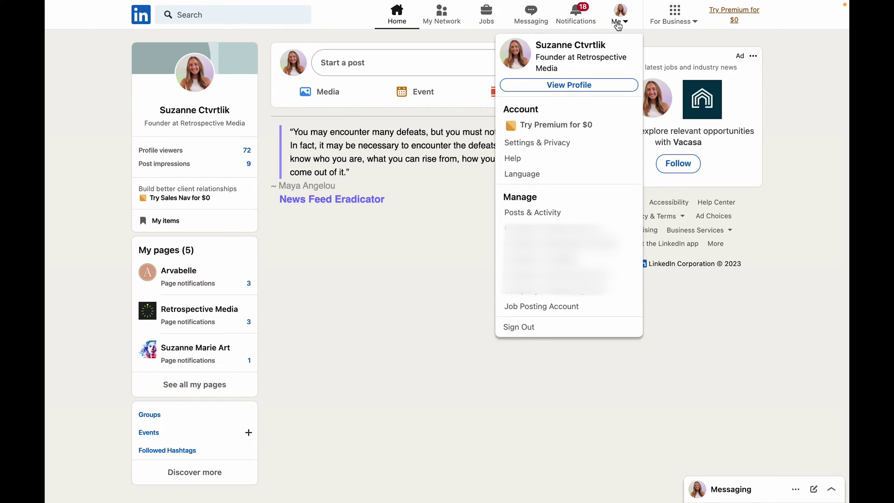
click(582, 86)
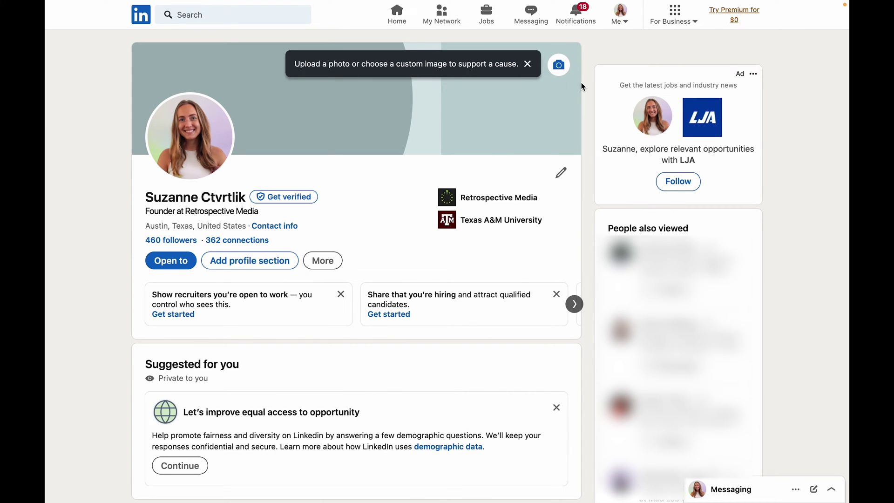
click(169, 264)
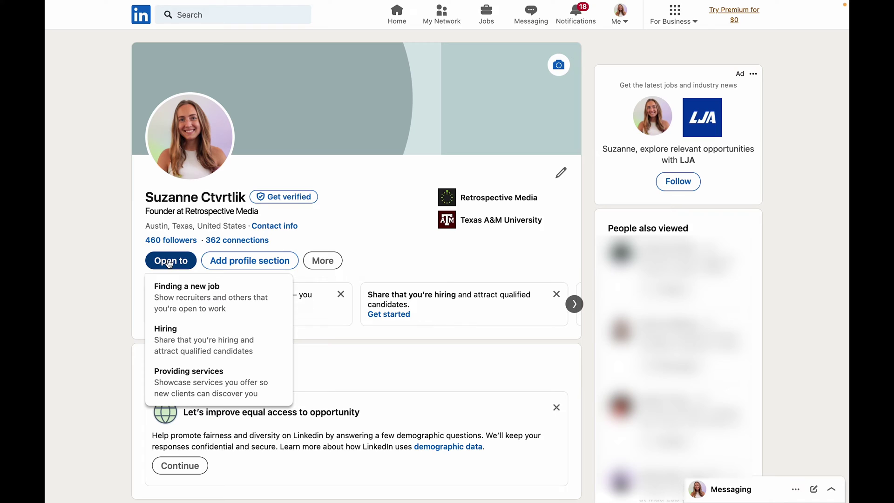
click(183, 383)
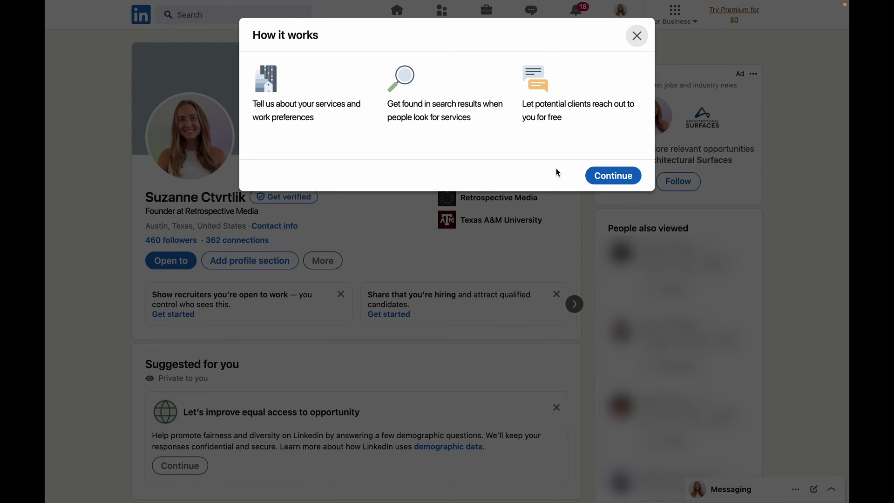
click(600, 180)
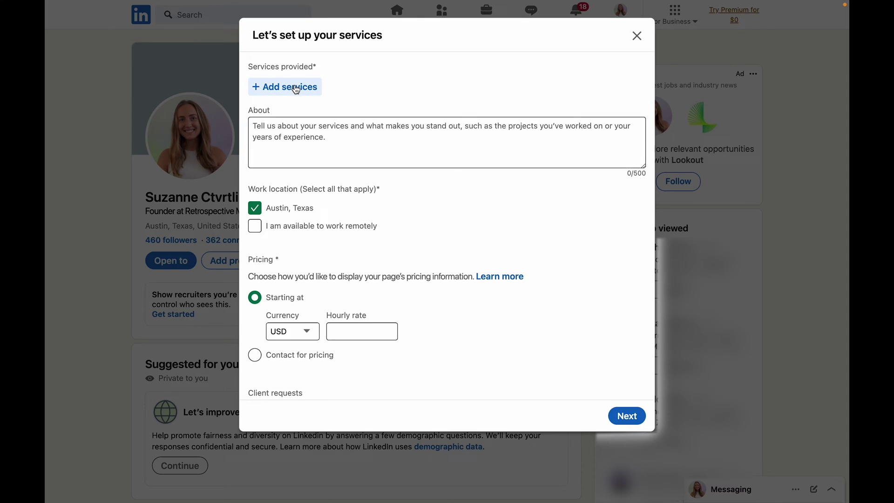
Open the service picker, expand the Design category, and add Ad Design and Brand Design.
click(296, 87)
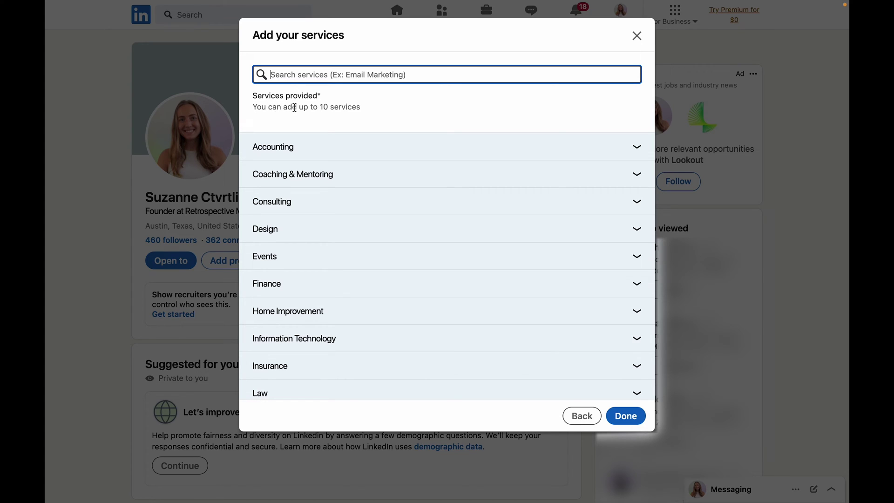
drag(296, 108, 366, 112)
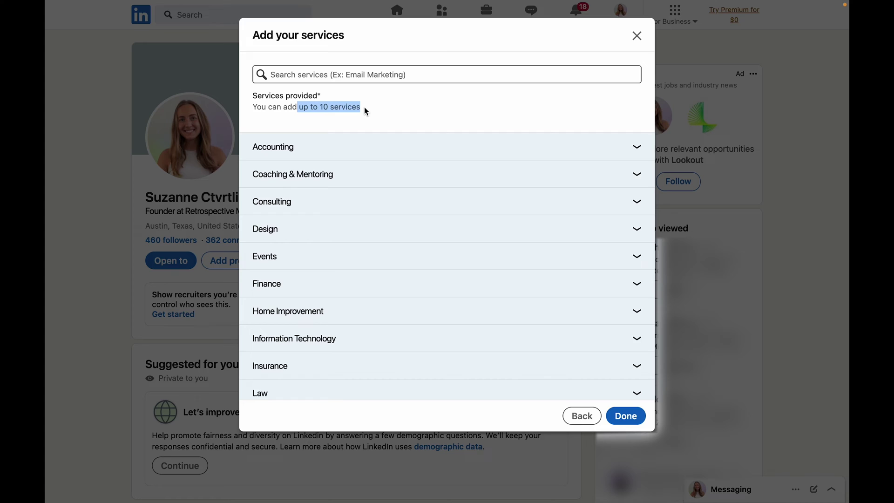
click(367, 112)
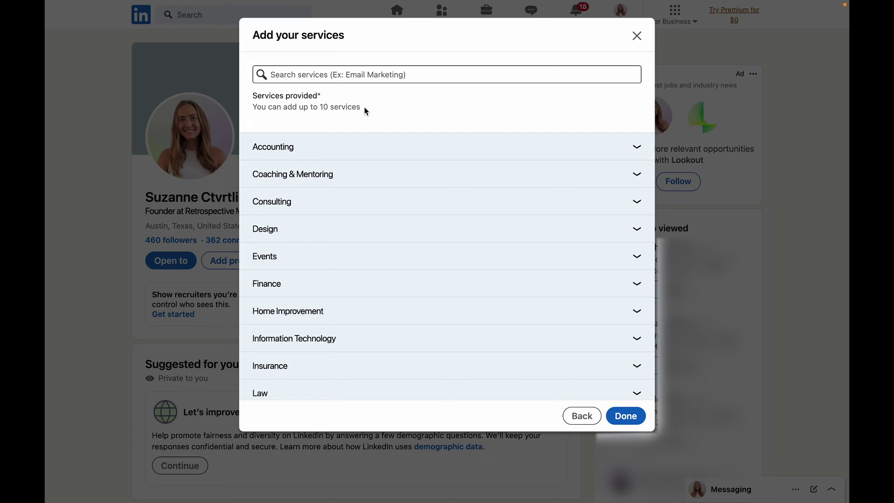
click(297, 230)
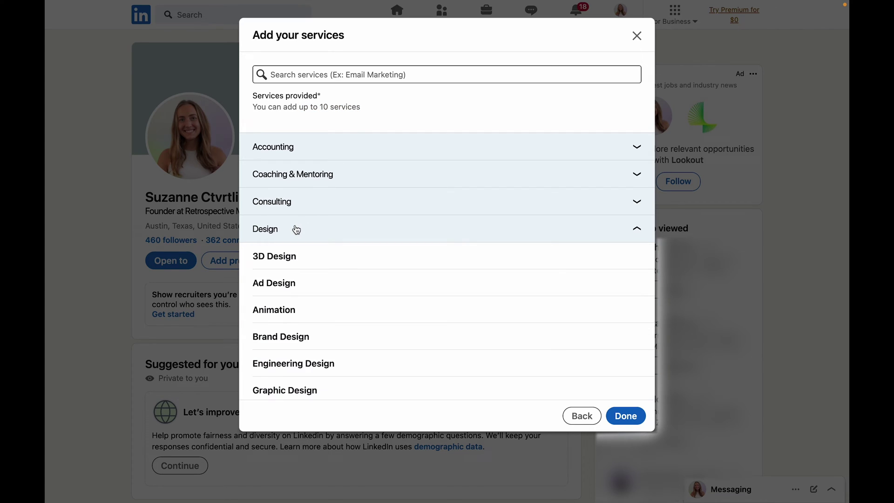
scroll(295, 229, down, 3)
click(281, 191)
scroll(281, 192, down, 2)
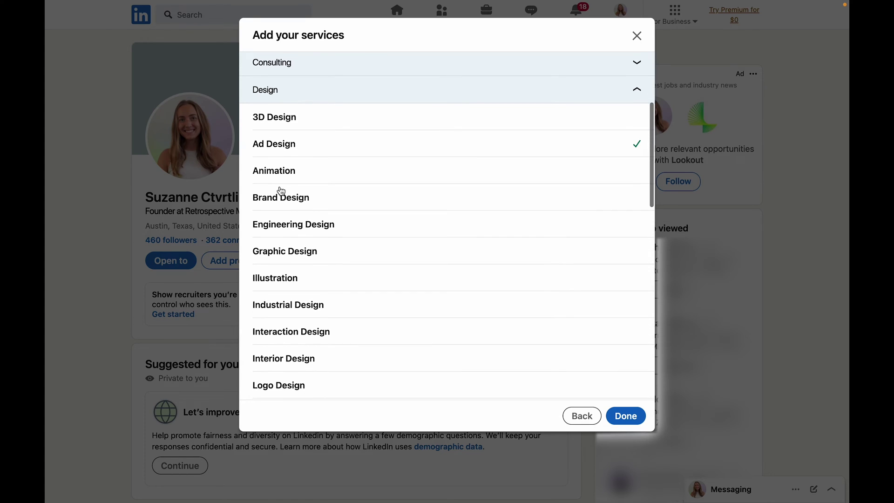
click(282, 198)
Add Graphic Design, Packaging Design and Social Media Marketing to complete the ten services.
click(303, 258)
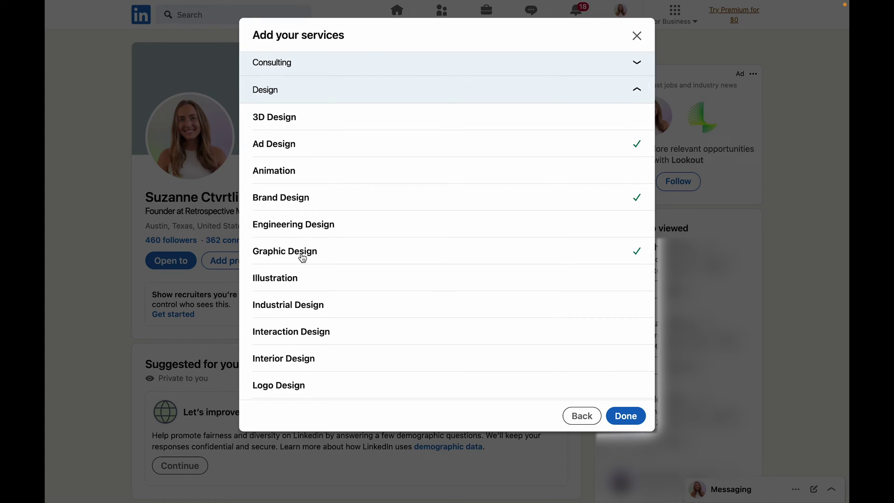
scroll(300, 256, down, 4)
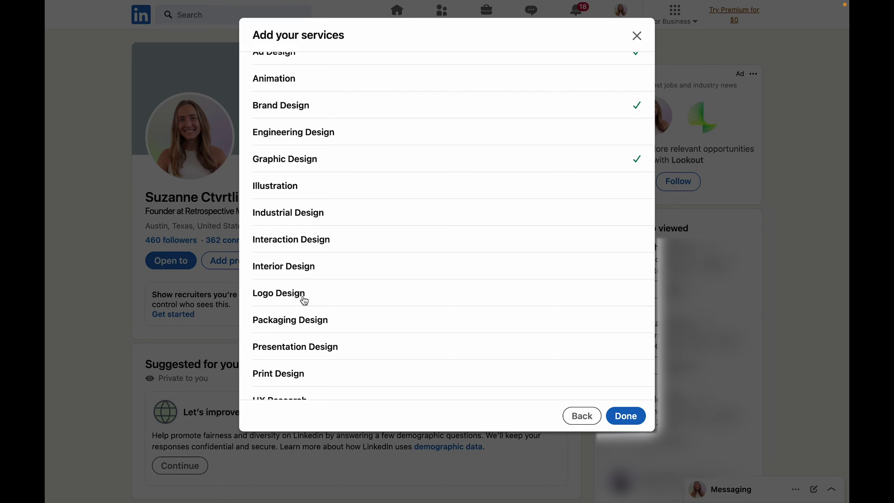
click(295, 321)
scroll(296, 325, down, 6)
scroll(298, 330, down, 10)
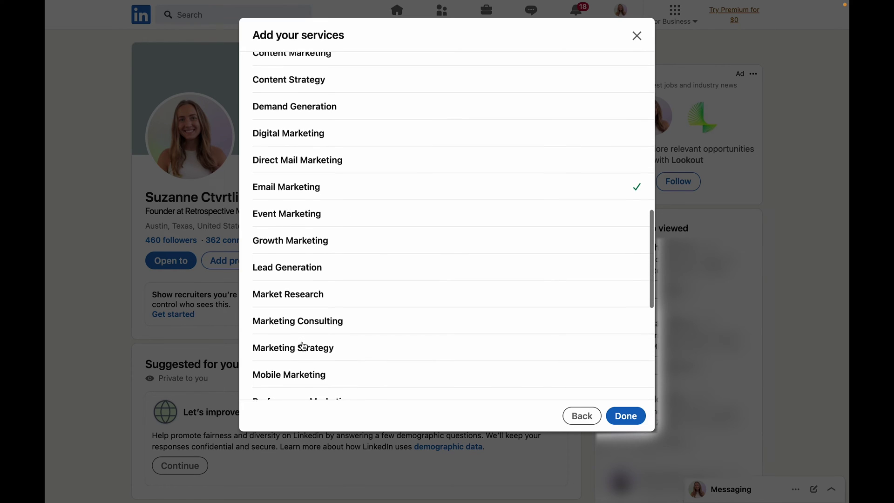
scroll(302, 346, down, 5)
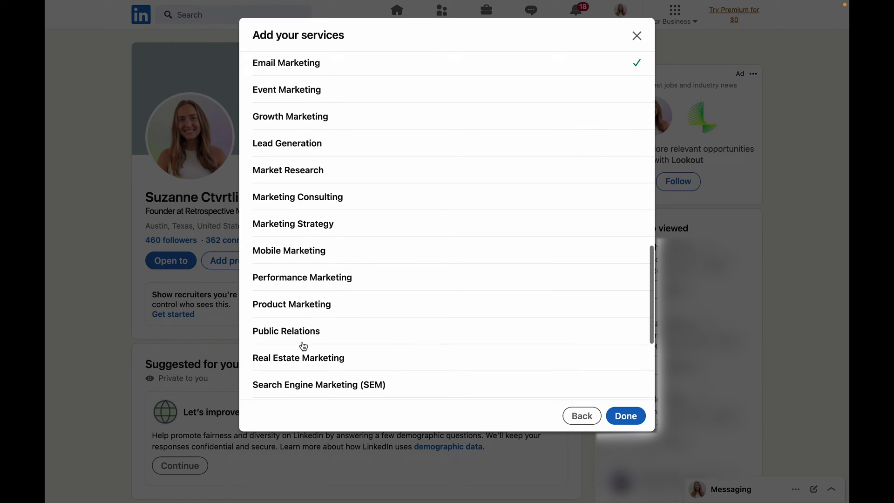
click(295, 341)
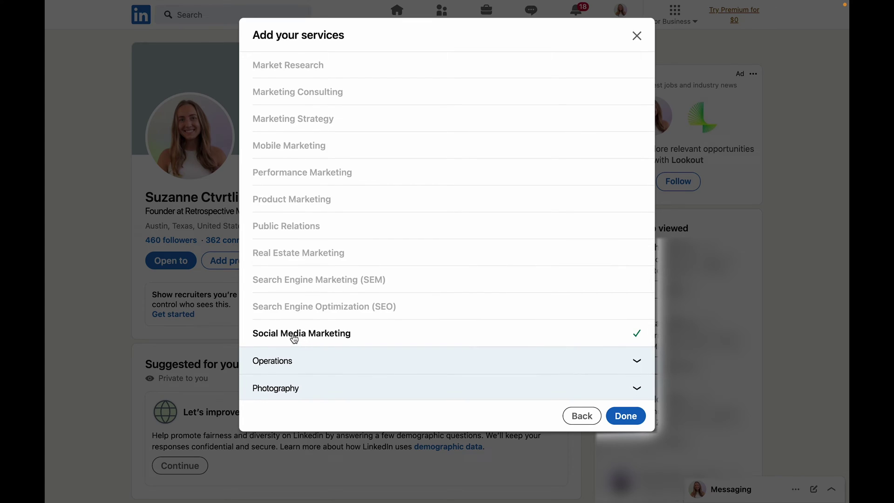
Confirm the services, paste the About description, and rewrite its opening as 'I am the founder of Retrospective Media'.
click(631, 418)
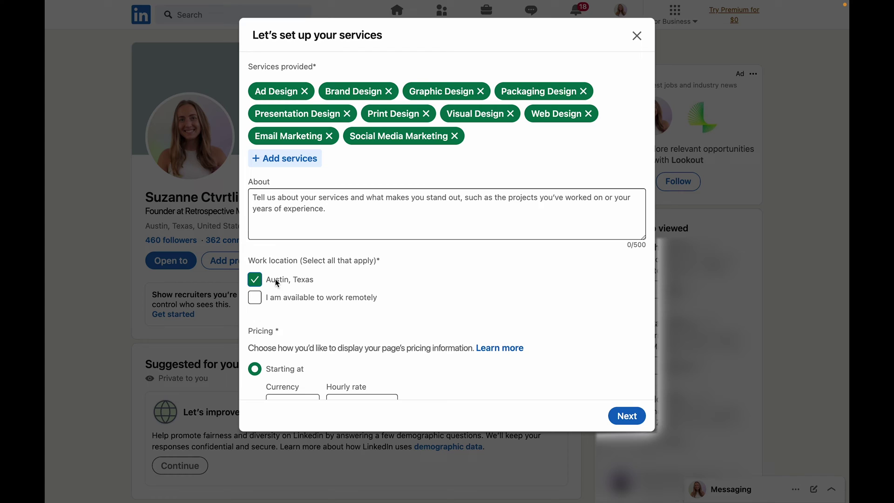
click(278, 235)
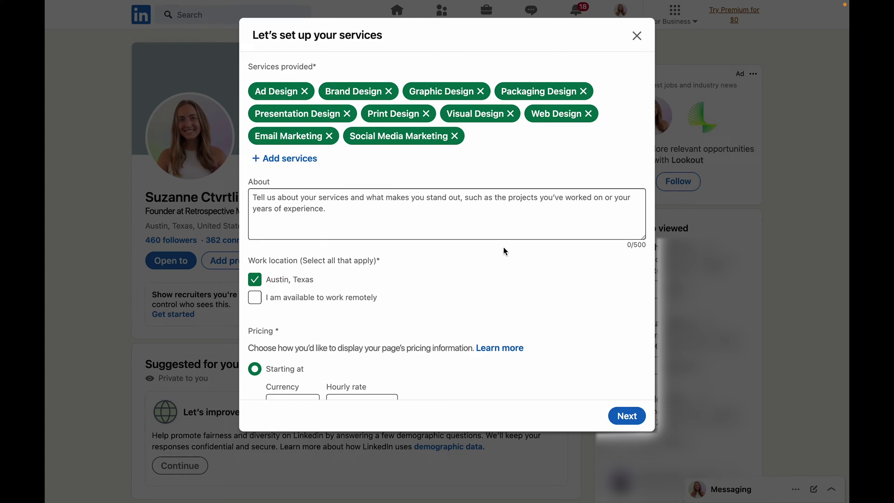
click(437, 205)
key(super+v)
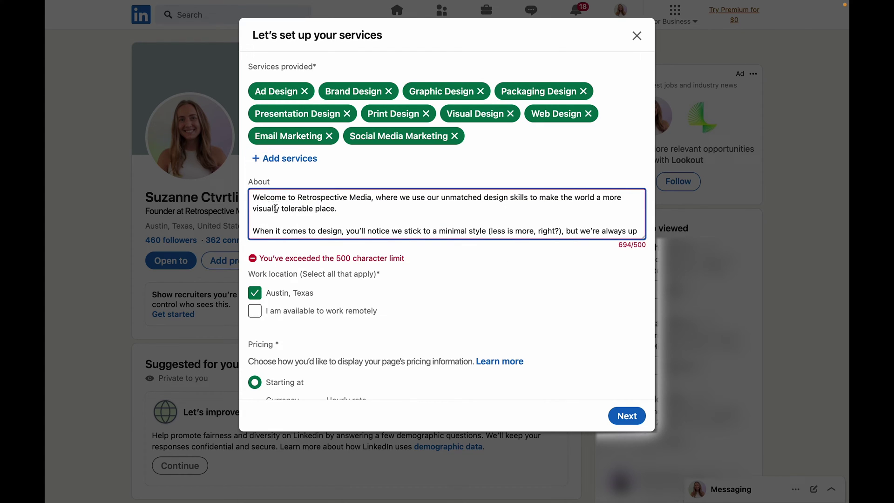
click(252, 197)
drag(252, 197, 355, 196)
scroll(355, 196, down, 2)
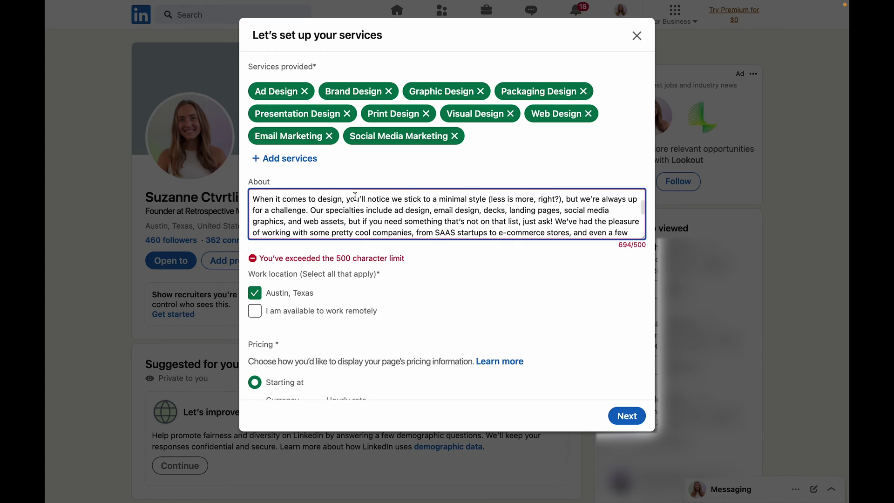
shift+click(306, 211)
text(I am th)
text(e founder of Retrospective Media. Our specialties include ad design, email design, decks, landing)
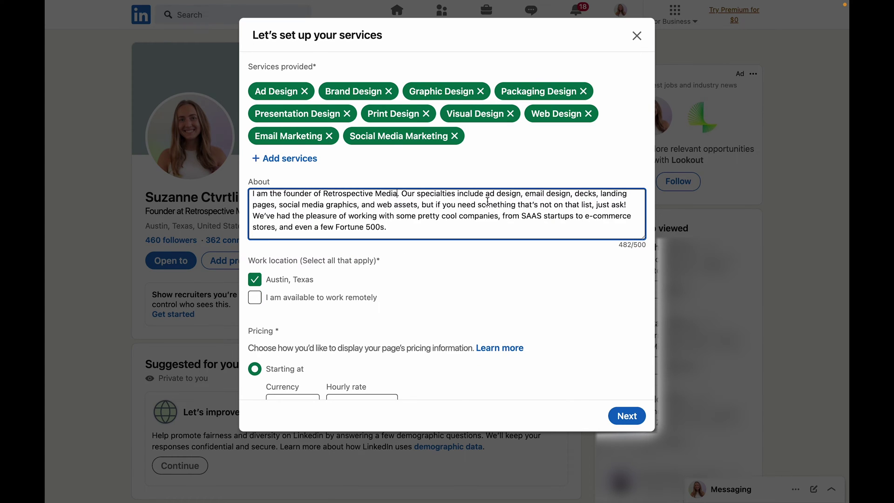
Replace the Austin, Texas location with remote availability and set pricing to contact for pricing.
scroll(488, 201, down, 2)
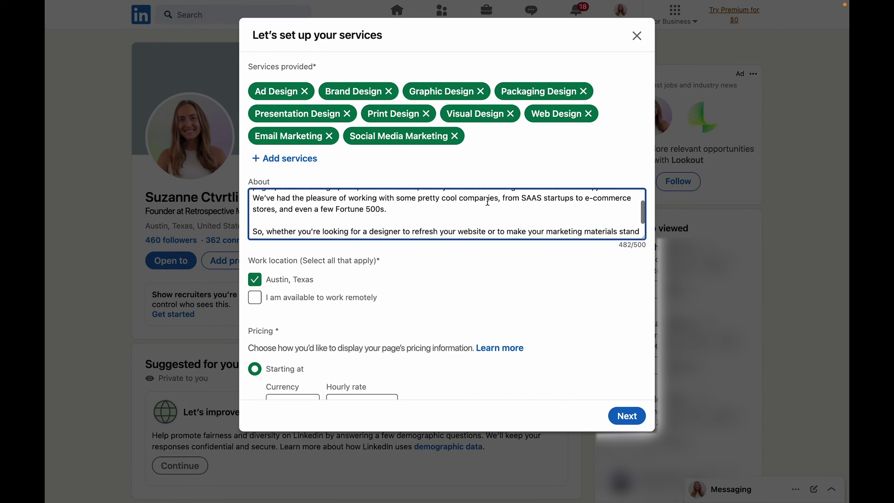
scroll(553, 331, down, 3)
scroll(553, 331, down, 1)
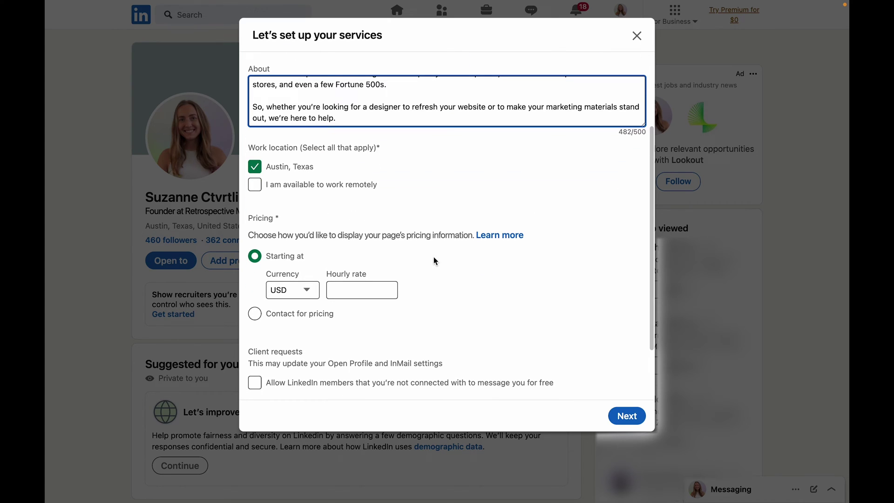
click(257, 165)
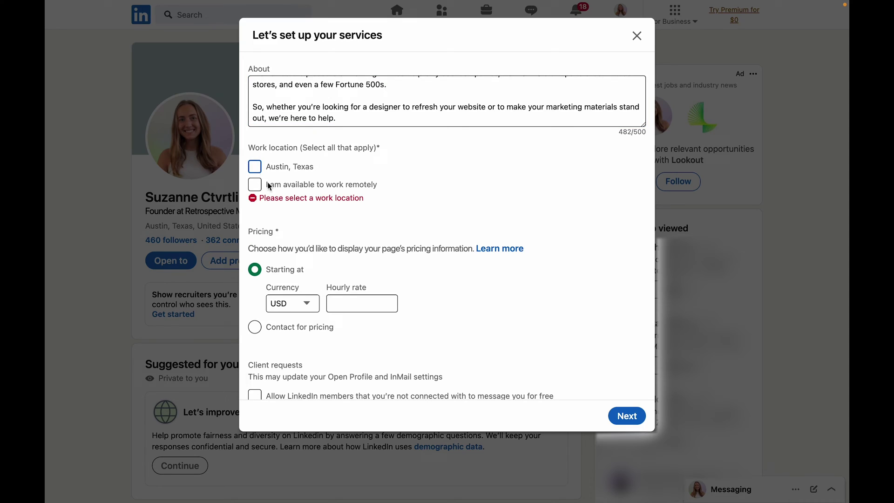
click(258, 186)
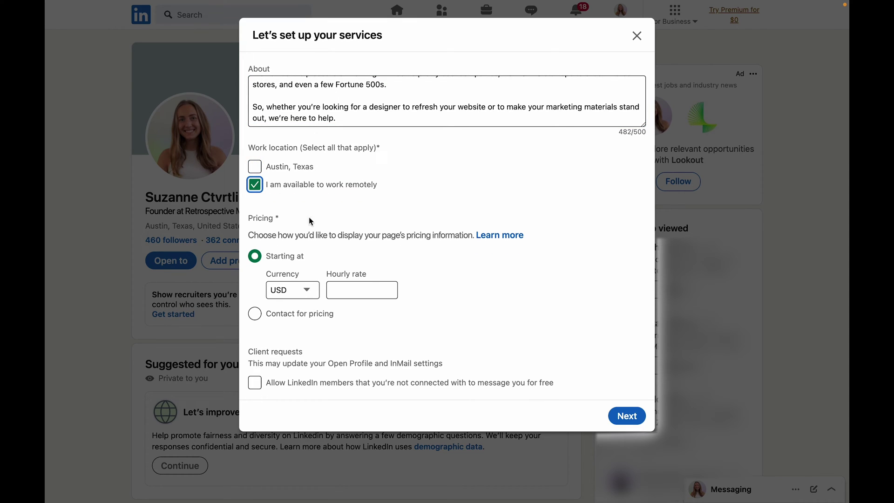
click(277, 318)
Allow unconnected LinkedIn members to message you for free and continue to the preview.
scroll(489, 307, down, 2)
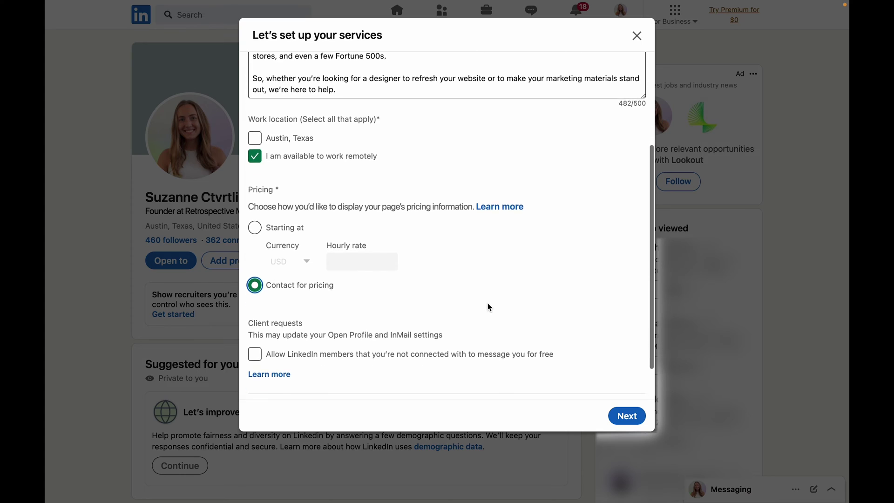
scroll(489, 308, down, 2)
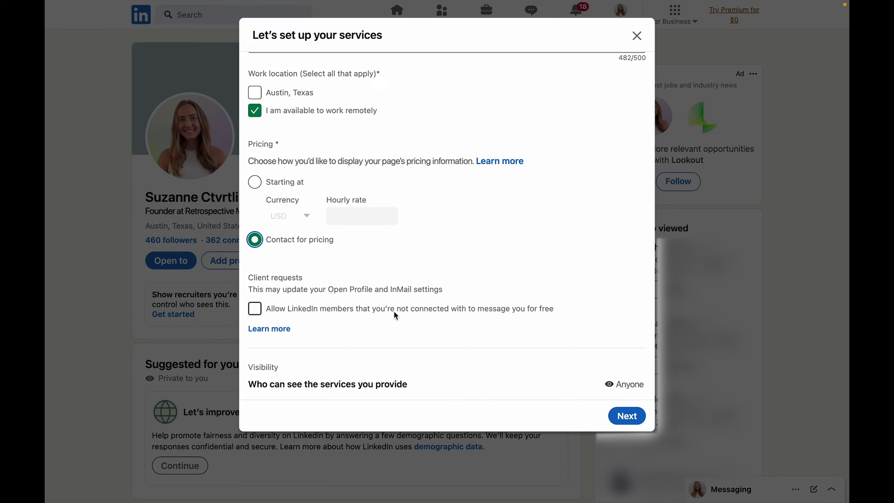
click(256, 310)
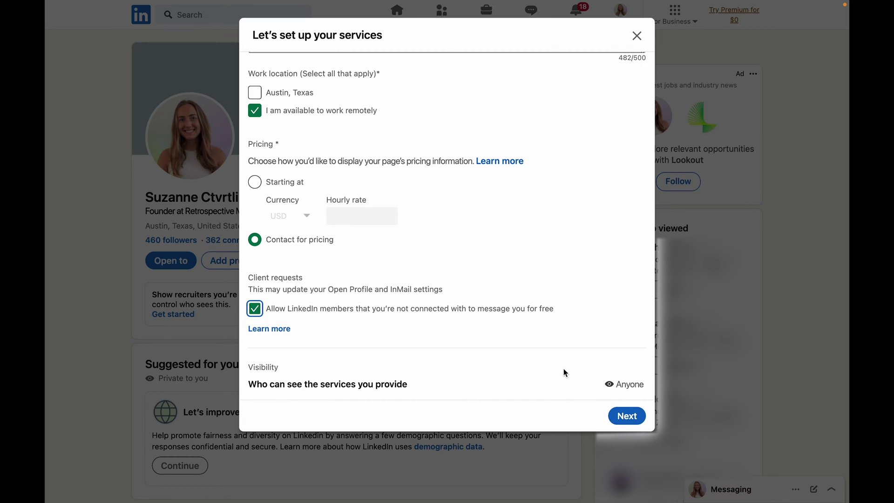
click(622, 419)
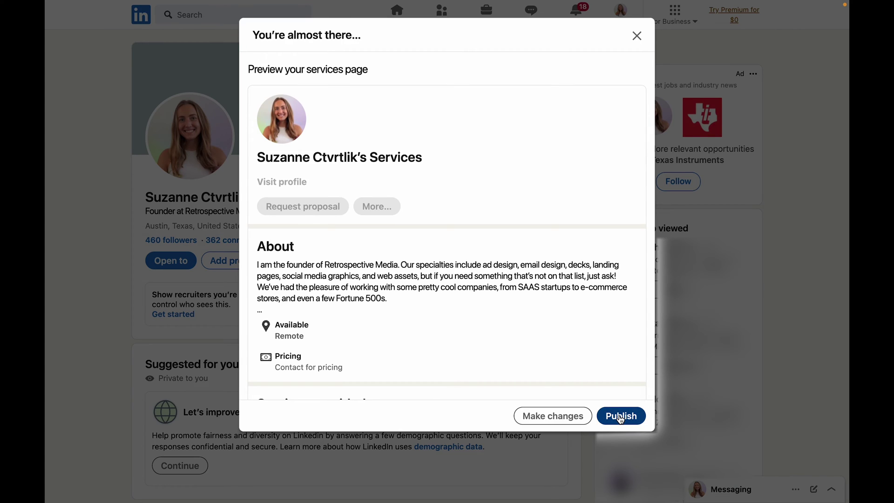
Publish the services page from the 'You're almost there' preview.
click(622, 416)
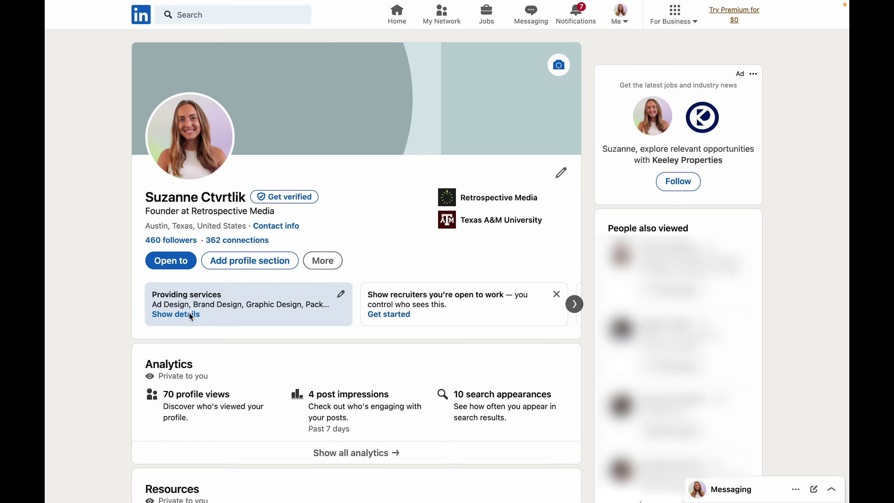
Open the Providing services card's details and scroll through the About text, pricing and ten services.
click(175, 315)
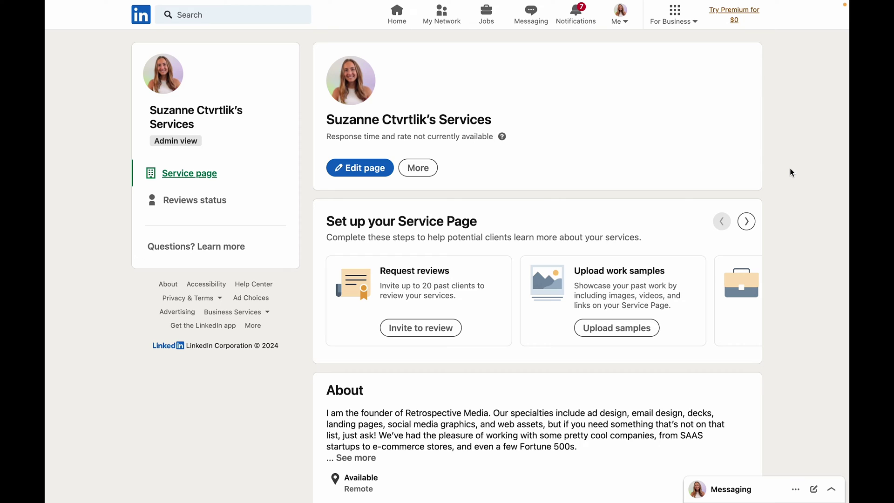
scroll(792, 173, down, 2)
scroll(789, 172, down, 3)
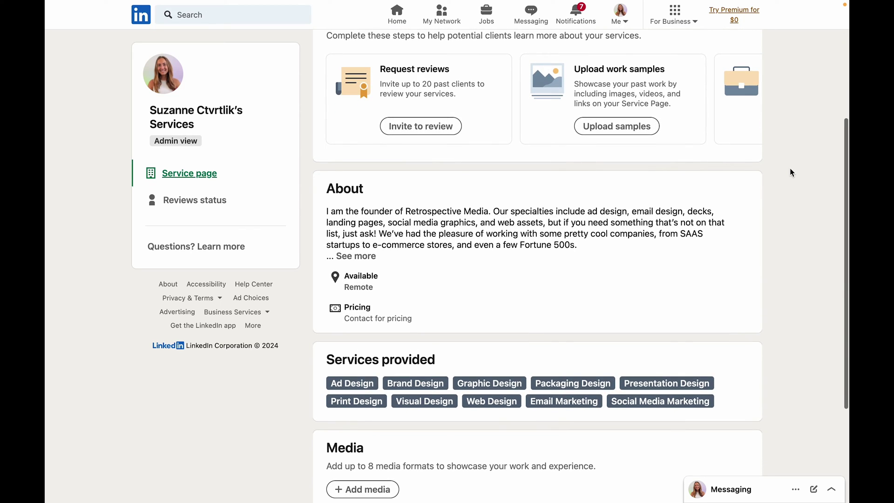
scroll(789, 173, down, 3)
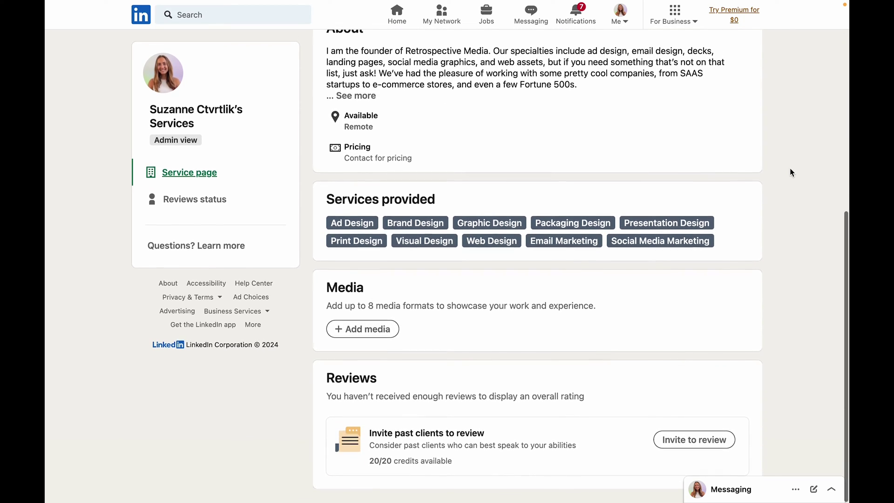
click(364, 332)
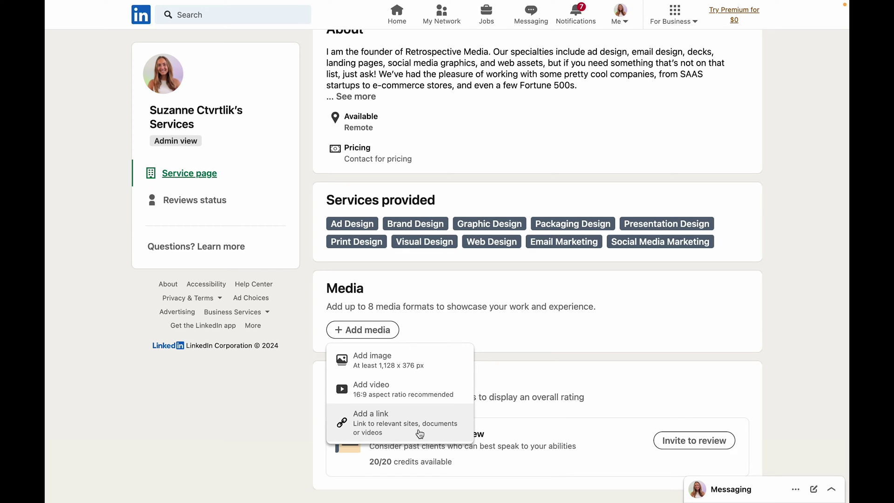
click(548, 407)
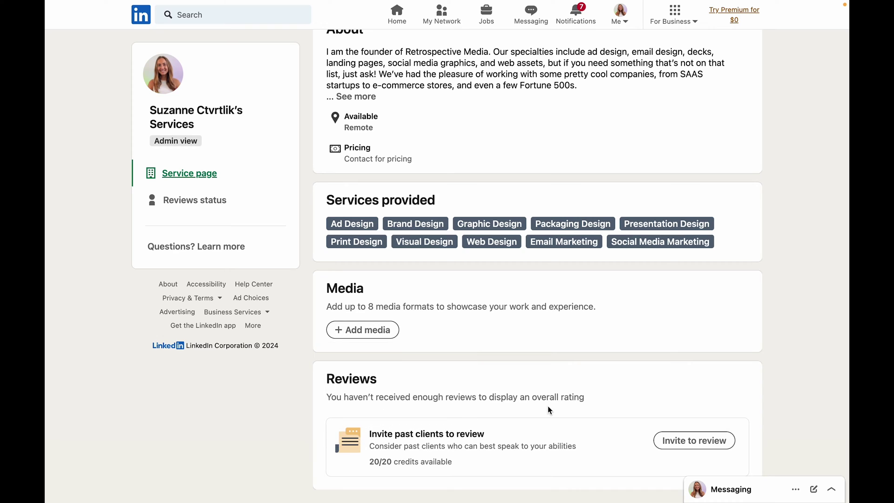
scroll(547, 406, down, 1)
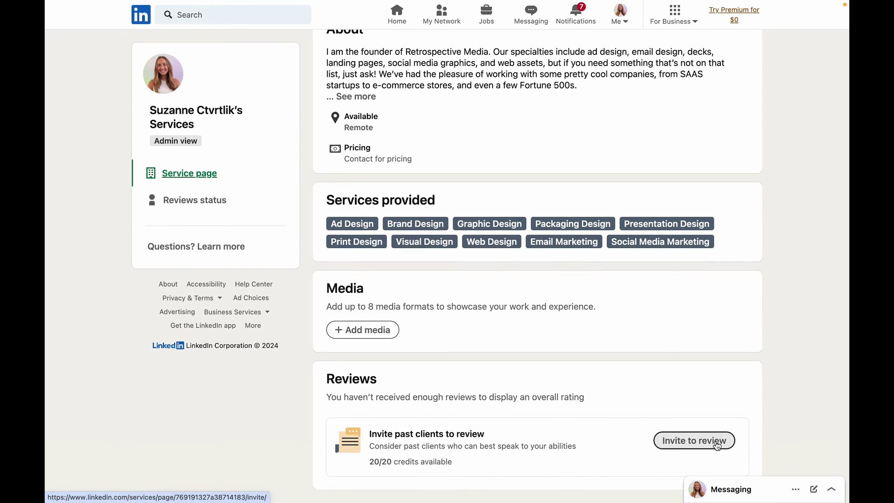
click(717, 446)
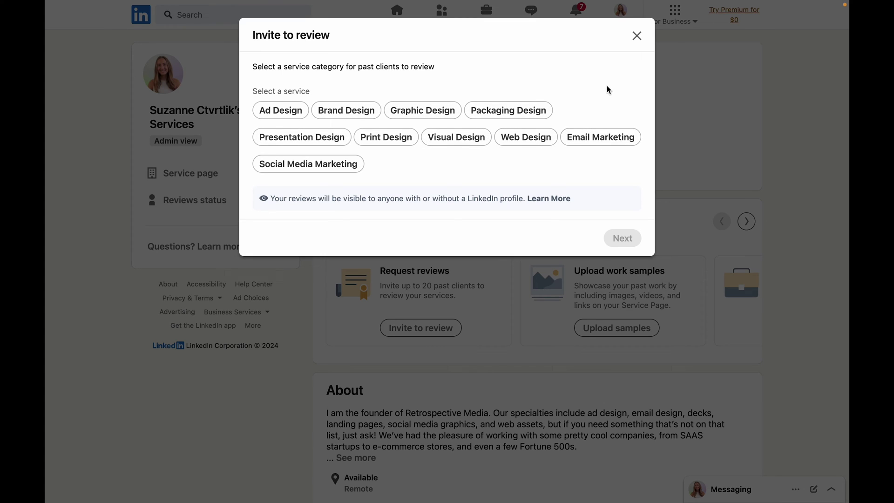
click(637, 36)
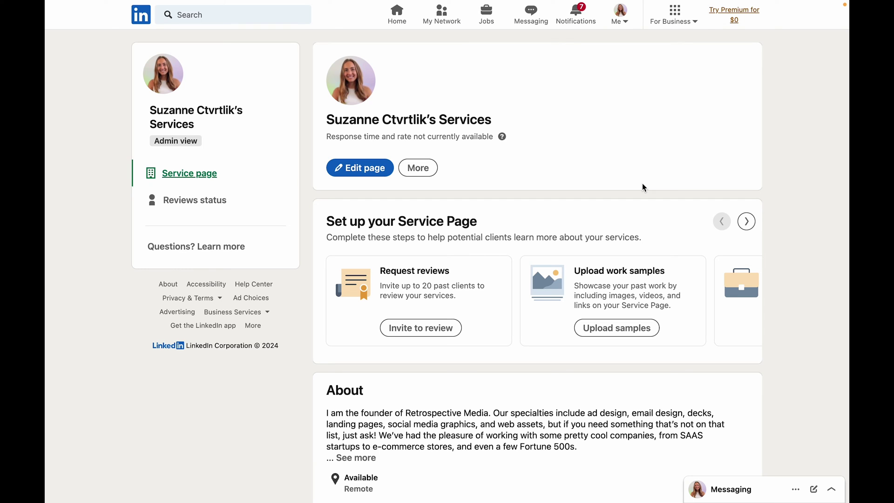
Use the carousel's Link page step to select Retrospective Media and link the two pages.
scroll(644, 187, down, 2)
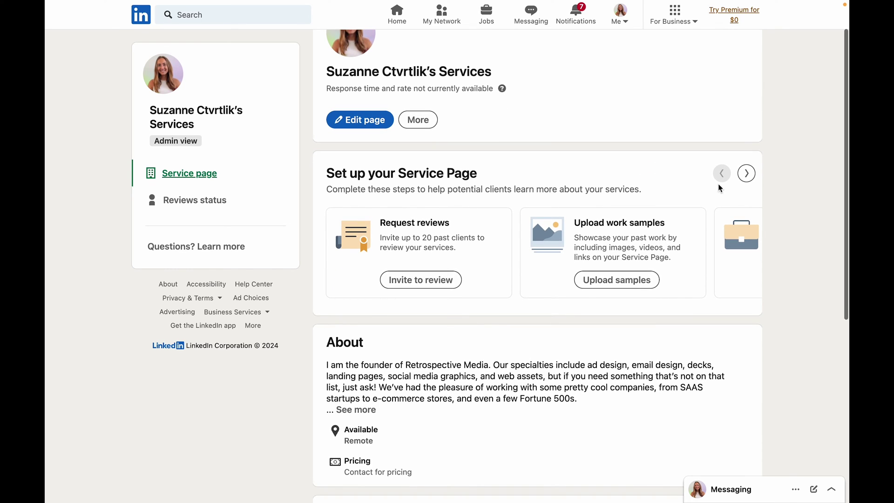
click(747, 174)
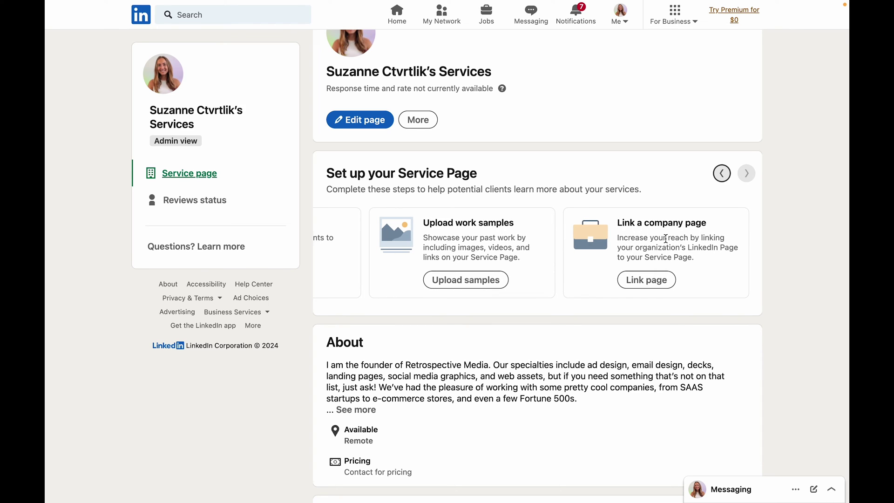
click(647, 275)
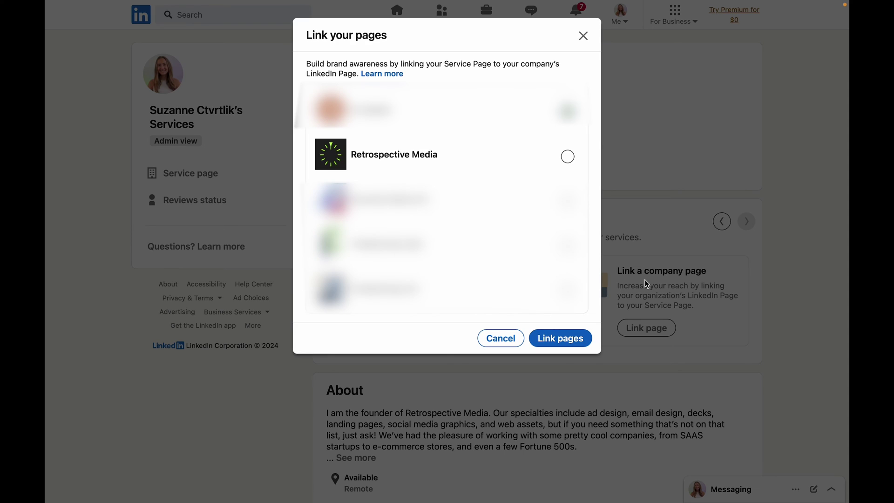
click(569, 157)
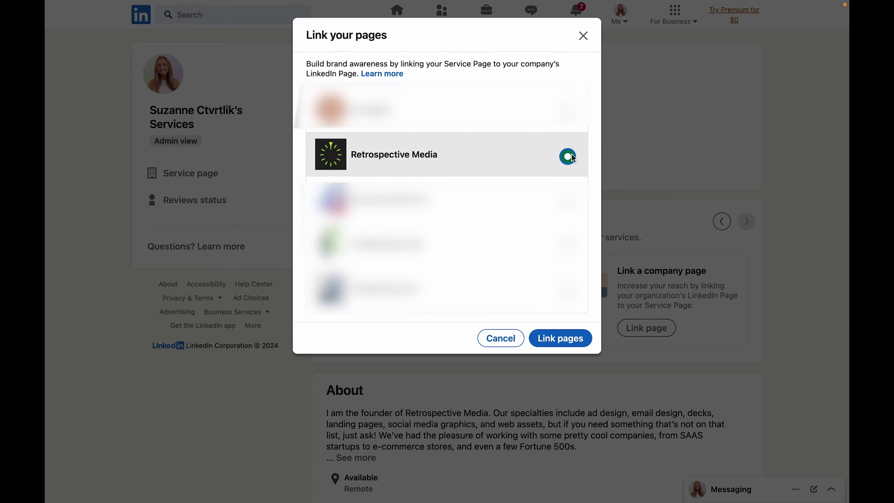
click(580, 343)
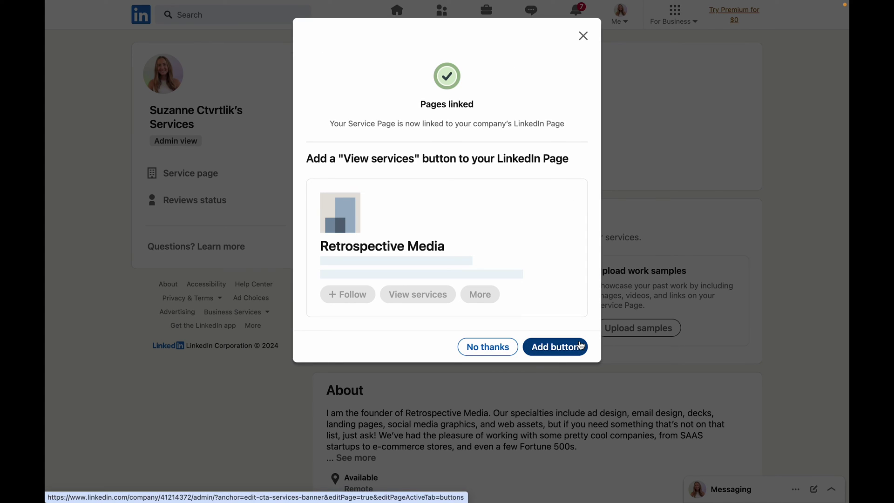
Add a custom button named View services to Retrospective Media's page, save it, and close the editor.
click(580, 345)
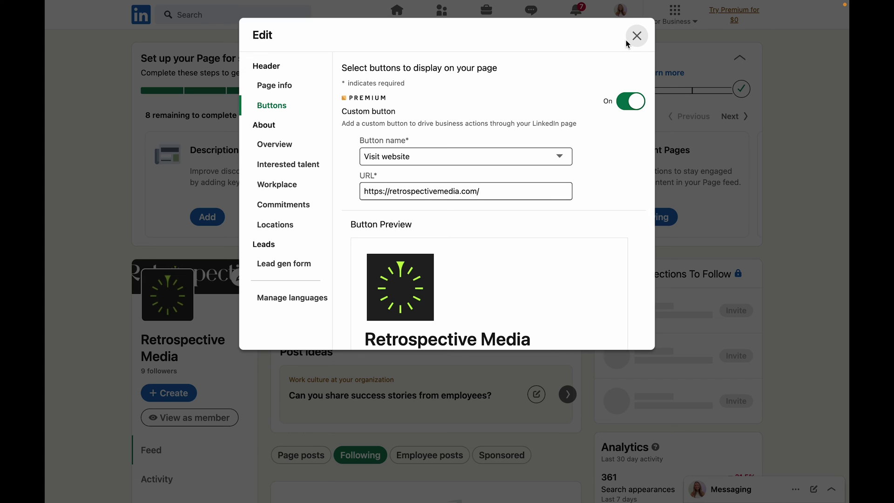
click(568, 161)
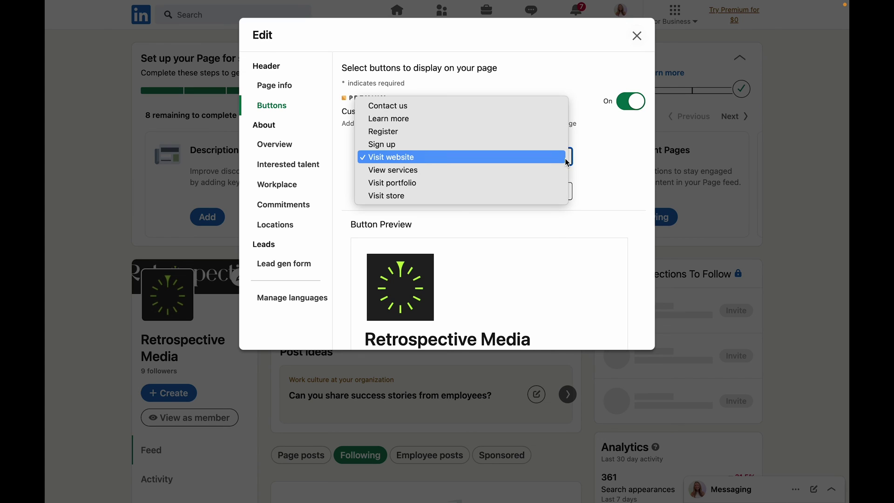
click(541, 171)
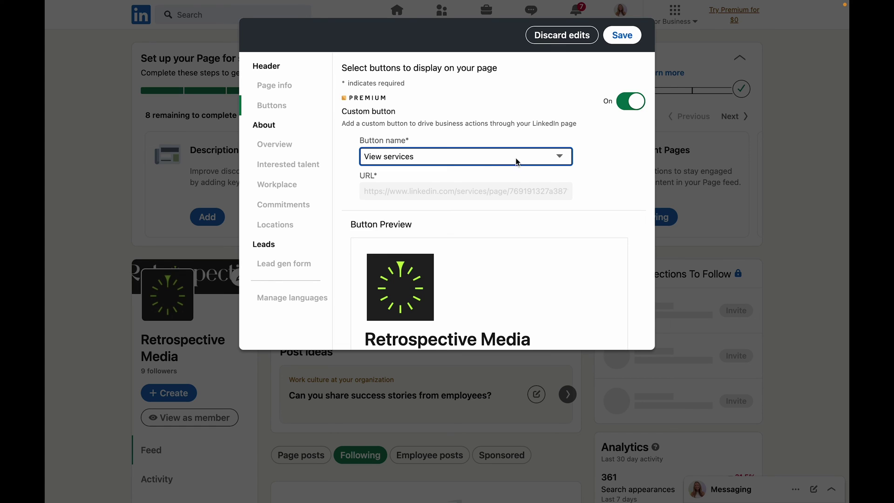
click(621, 153)
scroll(620, 151, down, 3)
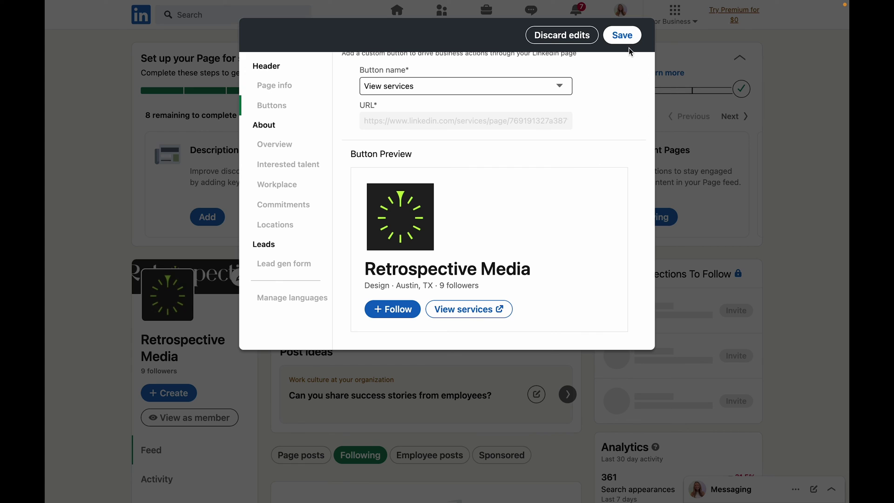
click(623, 36)
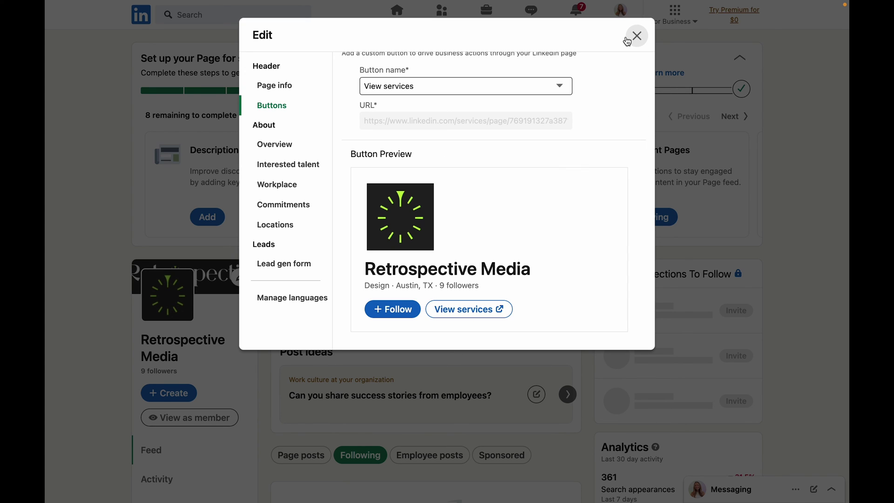
click(627, 41)
View the page as a member and scroll to the Affiliated company section showing Retrospective Media.
scroll(774, 124, down, 2)
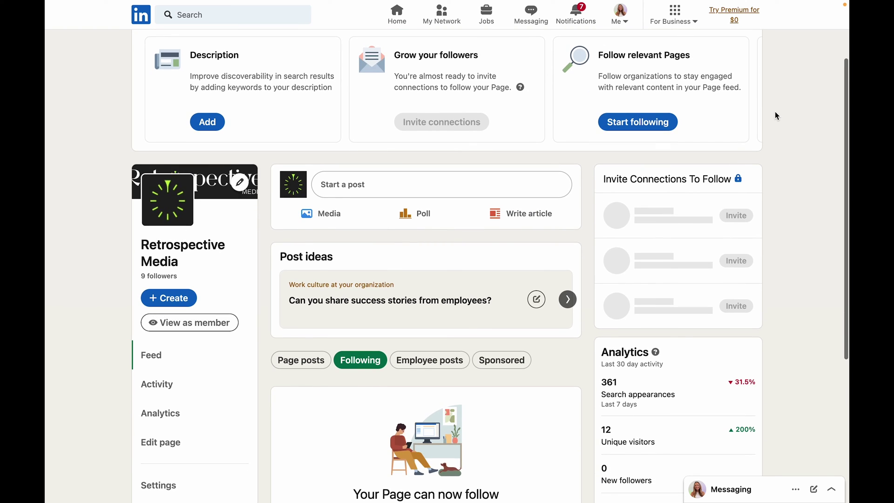
click(210, 322)
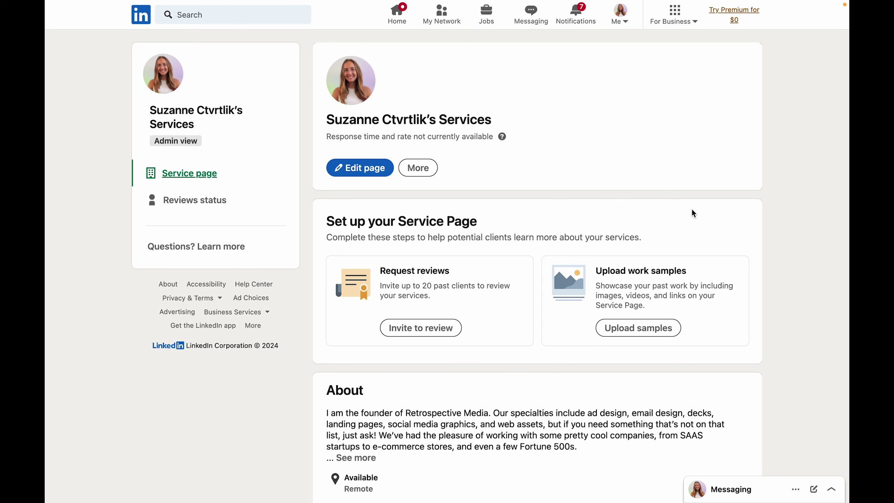
scroll(693, 213, down, 5)
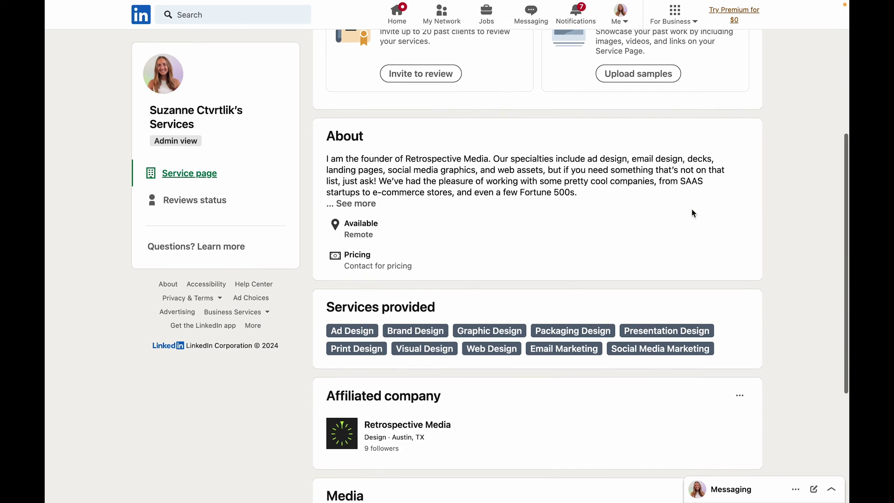
scroll(693, 213, down, 3)
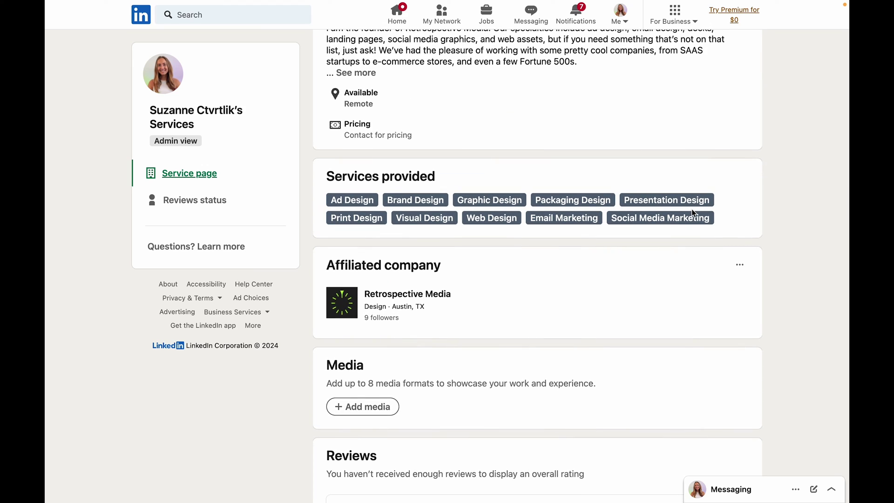